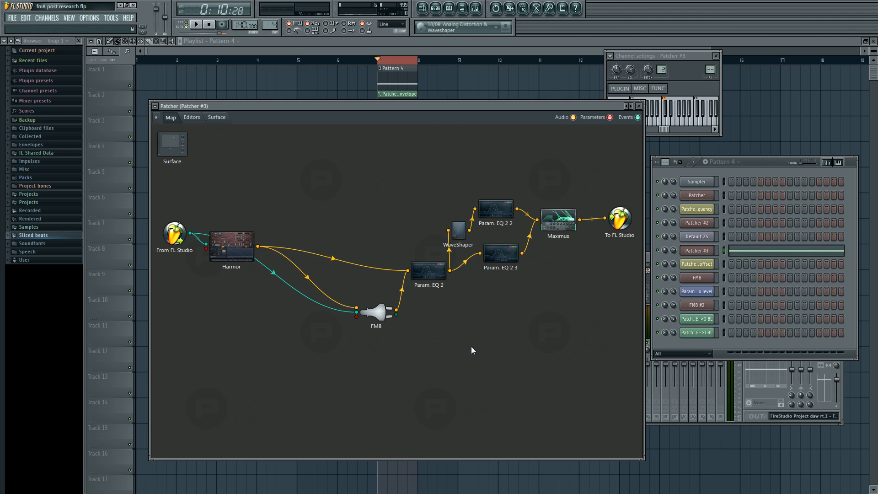
Step: Rearrange the Harmor, FM8, Param. EQ 2, WaveShaper and Param. EQ 2 3 nodes in the Patcher map to separate their connections
left_click_drag(376, 314, 350, 301)
left_click_drag(429, 270, 404, 253)
left_click_drag(349, 300, 332, 285)
left_click_drag(223, 249, 242, 219)
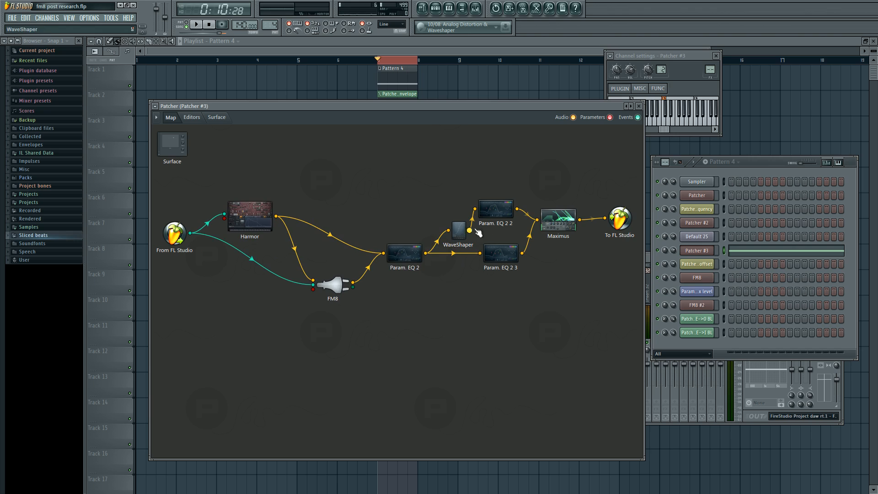
left_click_drag(459, 234, 454, 222)
left_click_drag(501, 253, 492, 266)
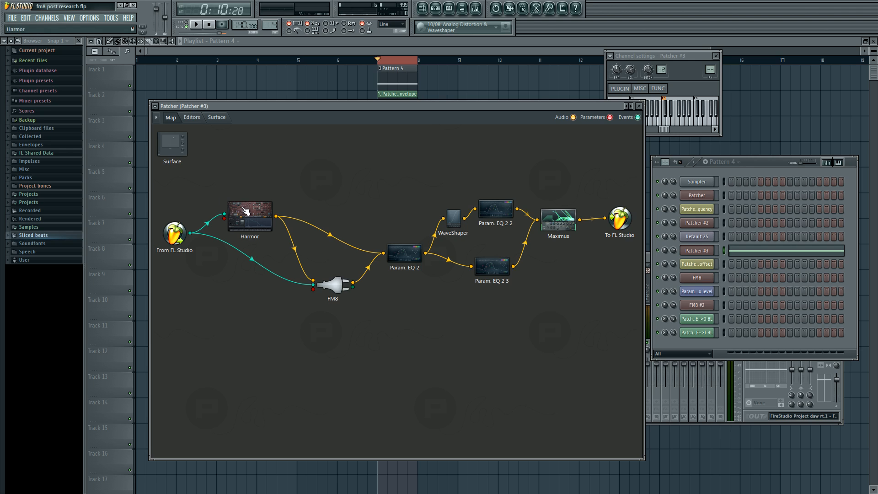
Step: Open Harmor's editor, play the loop briefly, look through the FM8 editor below it, and return to the Patcher map
double_click(258, 214)
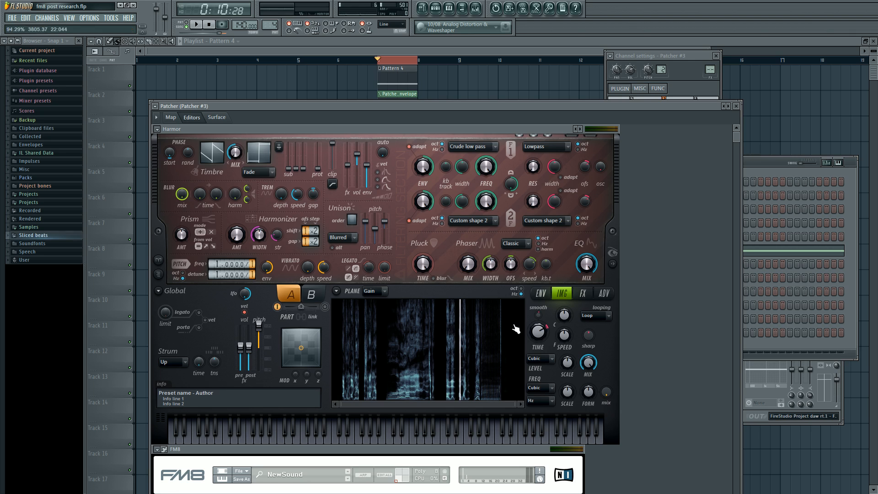
key("space")
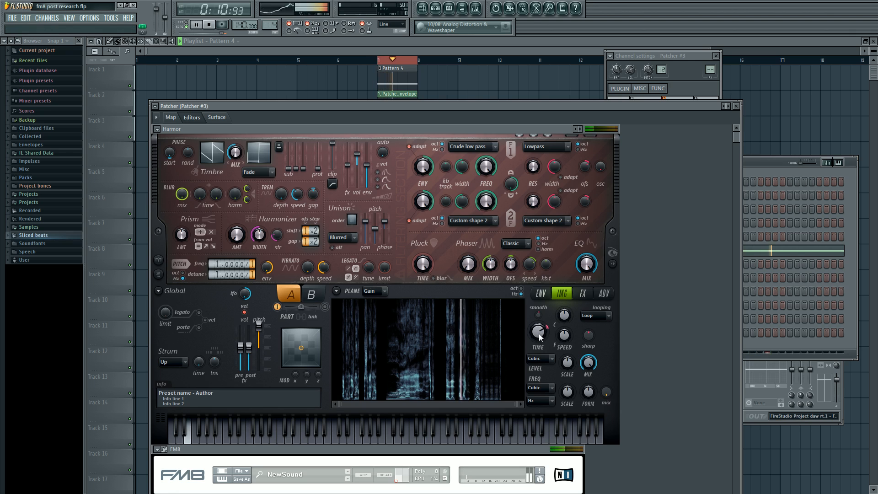
key("space")
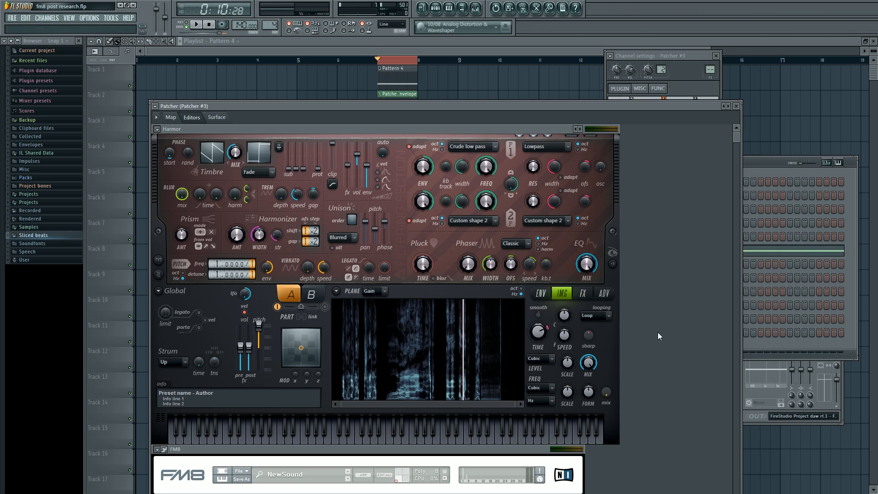
scroll(657, 342, "down", 5)
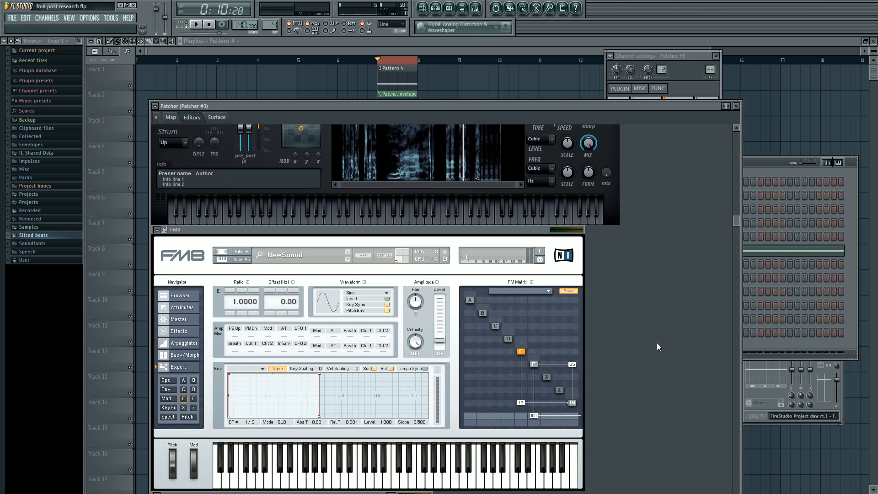
scroll(656, 343, "down", 2)
scroll(656, 342, "up", 2)
left_click(170, 117)
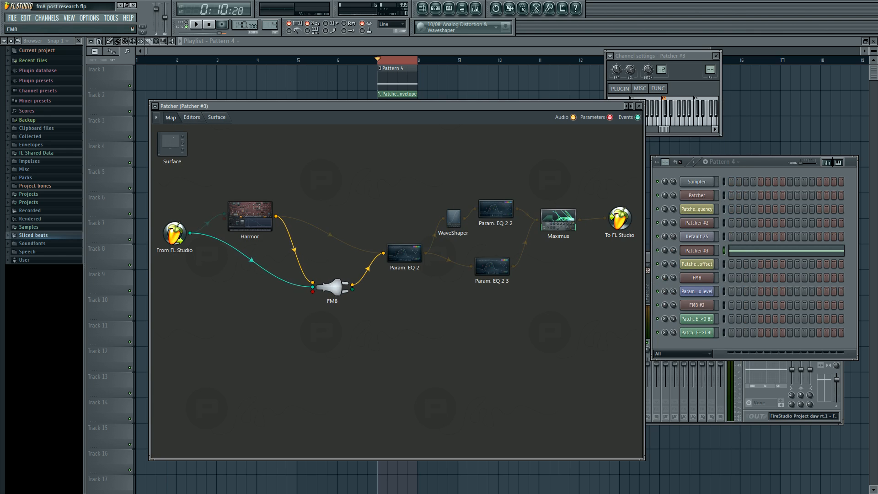
Step: Inspect operators F and E in FM8's FM matrix, look through the following plugin editors, and return to the Patcher map
left_click_drag(339, 287, 337, 282)
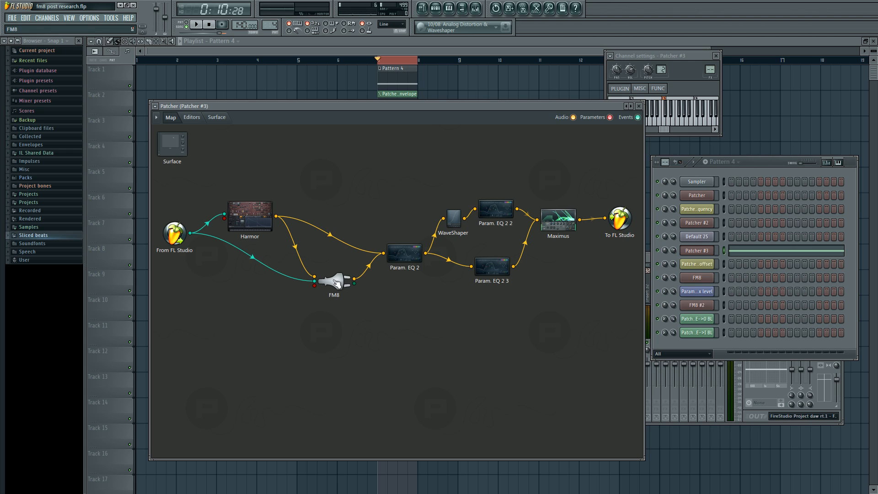
double_click(339, 284)
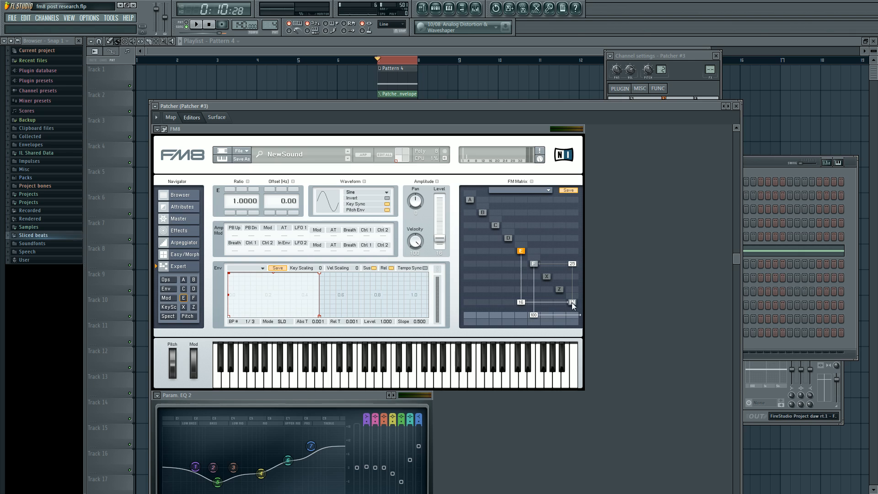
left_click(535, 264)
left_click(521, 252)
scroll(442, 231, "down", 9)
scroll(615, 300, "down", 2)
scroll(616, 300, "up", 2)
left_click(170, 117)
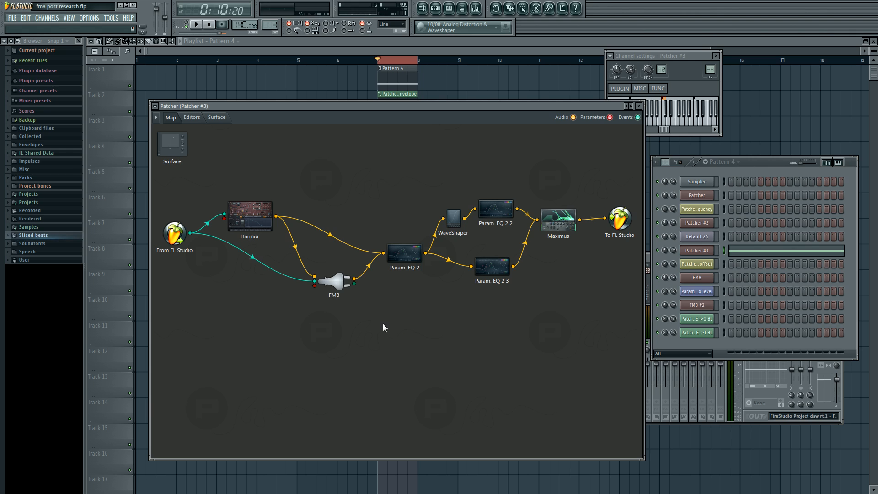
Step: Move the Harmor node closer to FM8 and nudge the FM8 node in the Patcher #3 map
left_click_drag(245, 211, 274, 207)
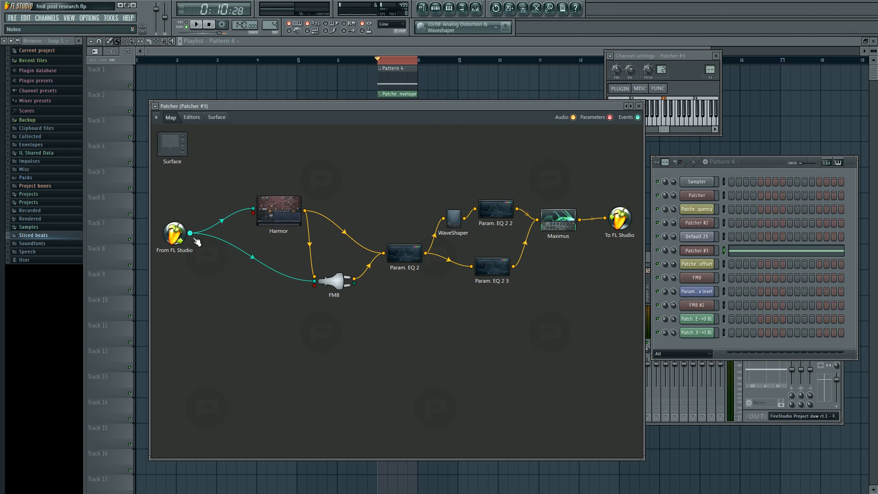
left_click(696, 247)
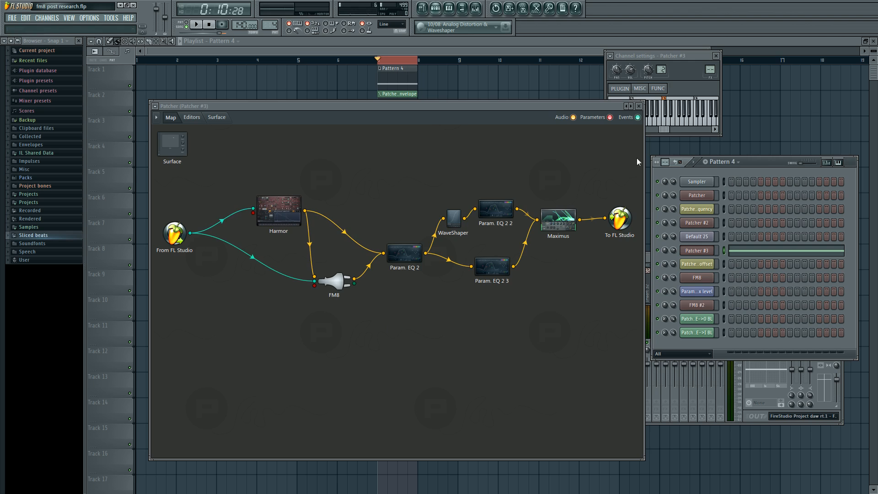
left_click(696, 250)
left_click(697, 250)
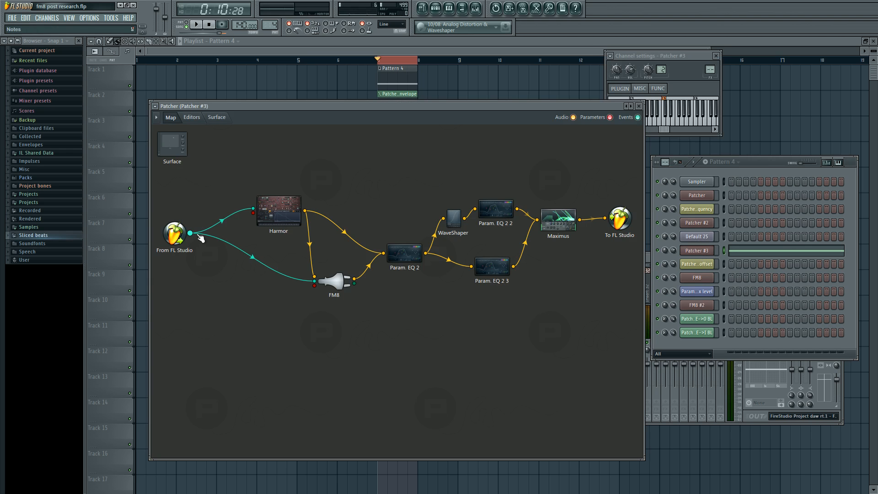
left_click_drag(282, 220, 288, 216)
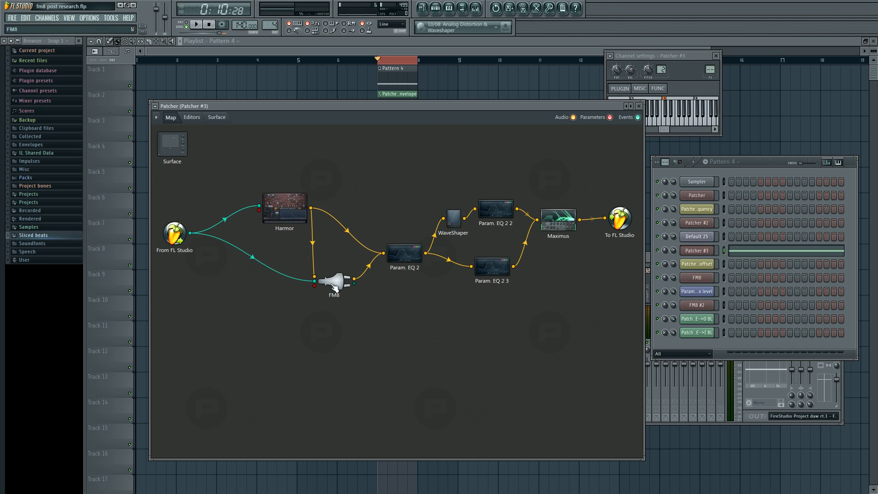
left_click_drag(335, 287, 339, 284)
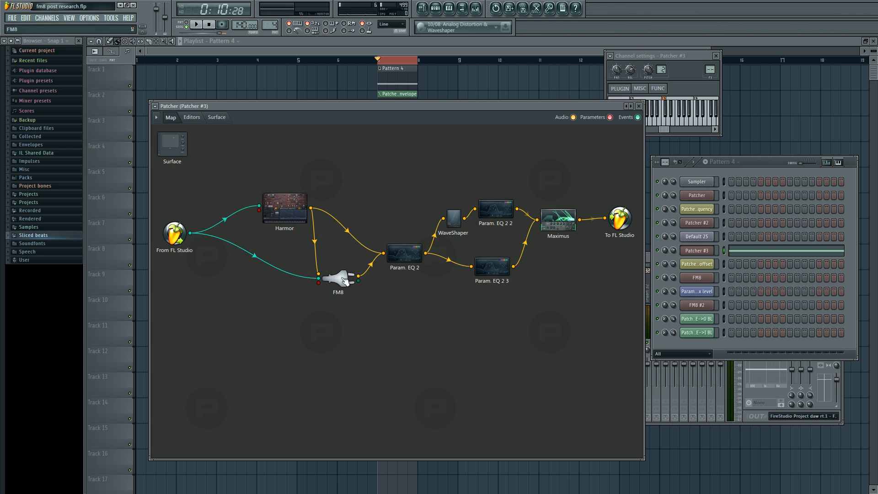
Step: Look at FM8's plugin wrapper settings, restore its instrument view, and reopen the FM8 editor from the Patcher map
double_click(343, 279)
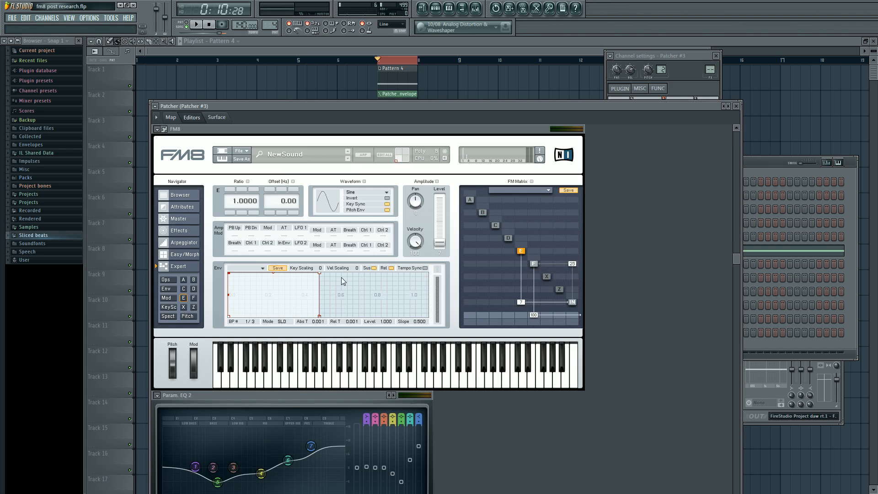
left_click(164, 130)
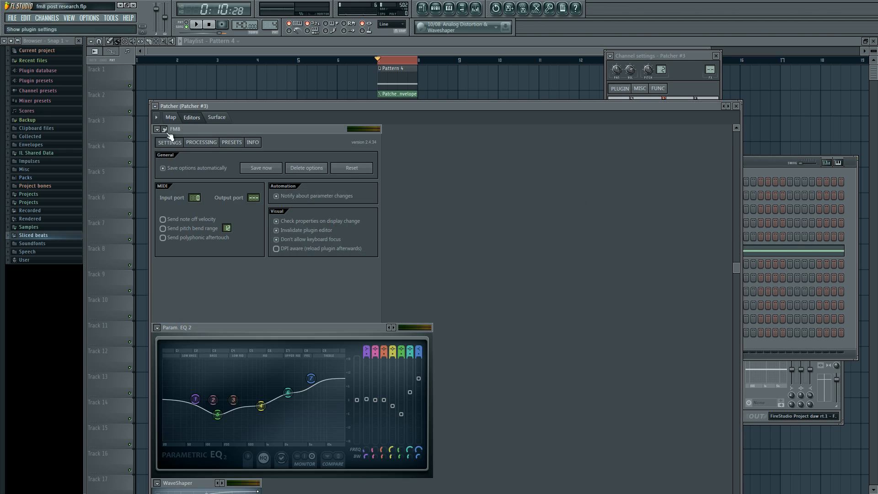
scroll(196, 198, "down", 3)
scroll(196, 198, "down", 3)
scroll(195, 198, "up", 1)
left_click(164, 129)
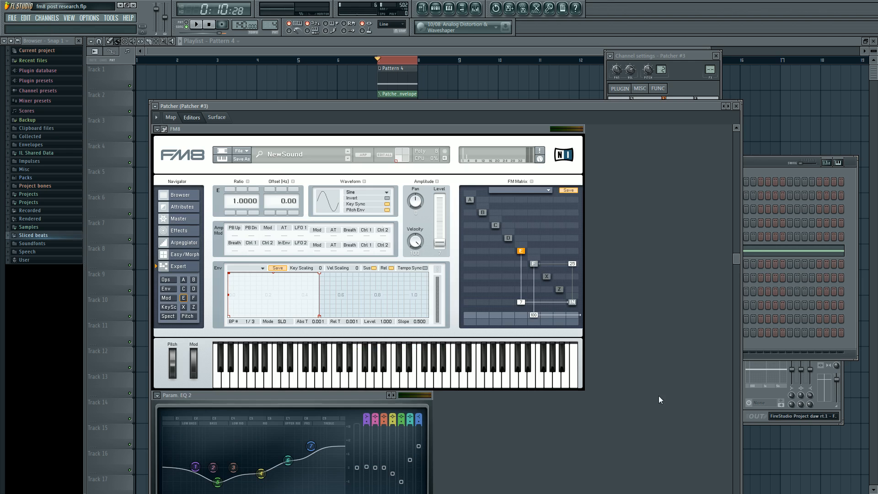
left_click(173, 118)
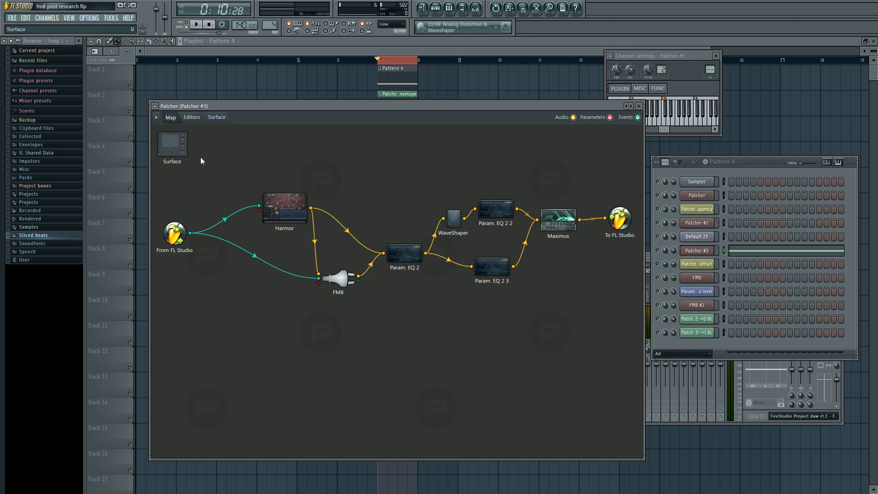
double_click(340, 288)
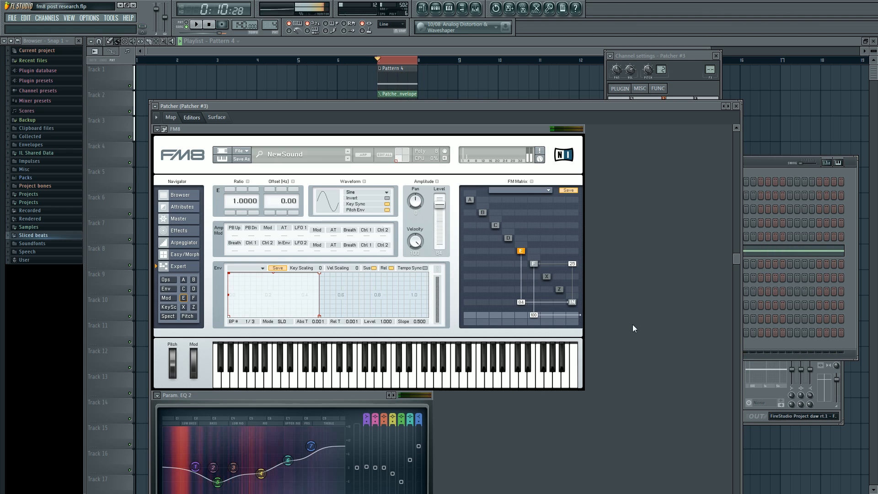
Step: Return to the Patcher map and spread the Harmor, FM8 and Param. EQ 2 nodes further apart
left_click(171, 117)
left_click_drag(292, 212, 266, 196)
left_click_drag(341, 277, 332, 275)
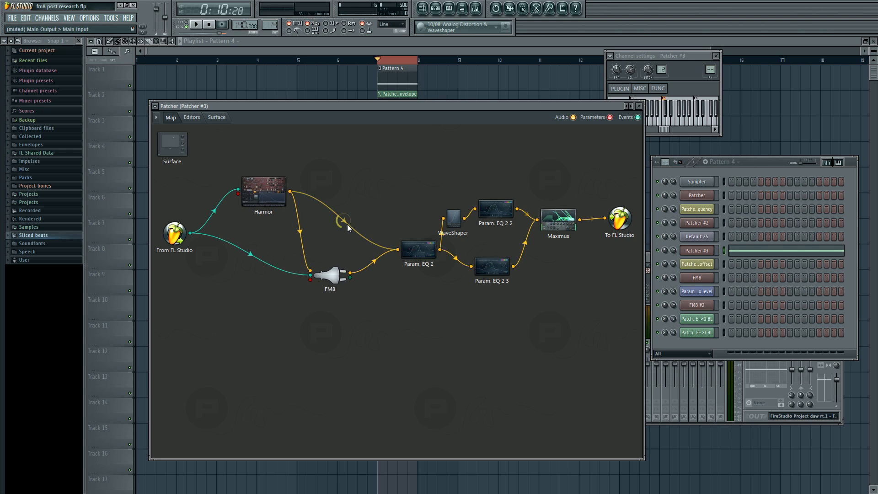
Step: Compare the loop with the Harmor to Param. EQ 2 connection muted and with the FM8 to Param. EQ 2 connection muted
key("space")
key("space")
key("space")
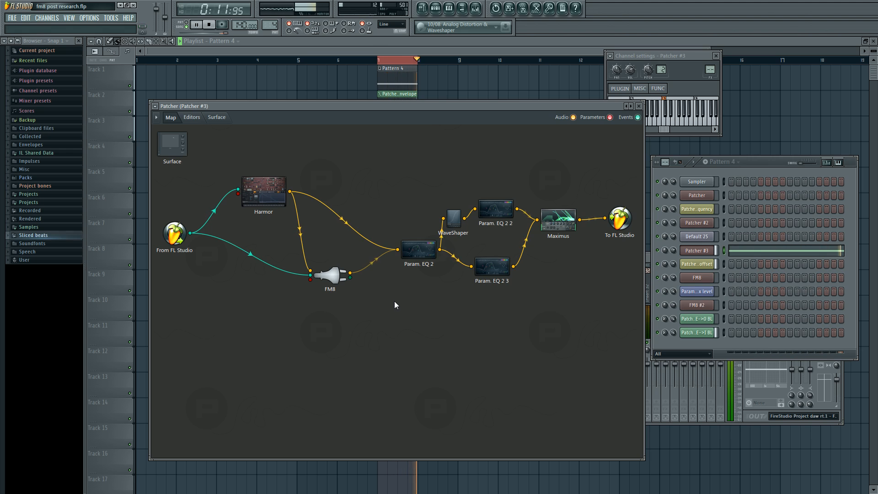
key("space")
Step: Open Harmor's editor, enable its visual feedback display, and play the loop to view the spectrum
double_click(270, 191)
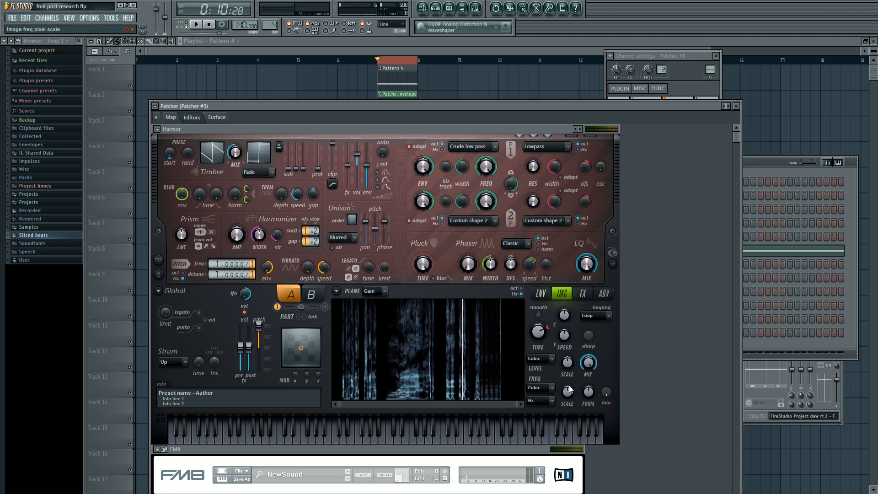
left_click(613, 264)
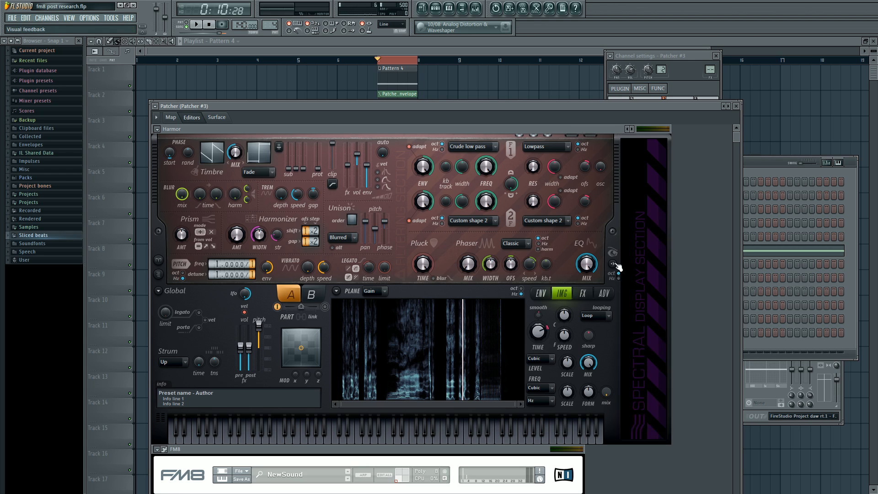
key("space")
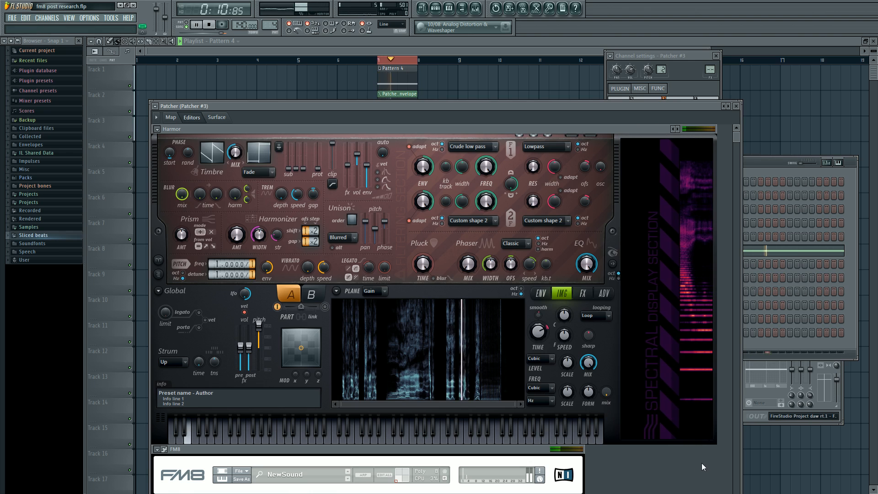
key("space")
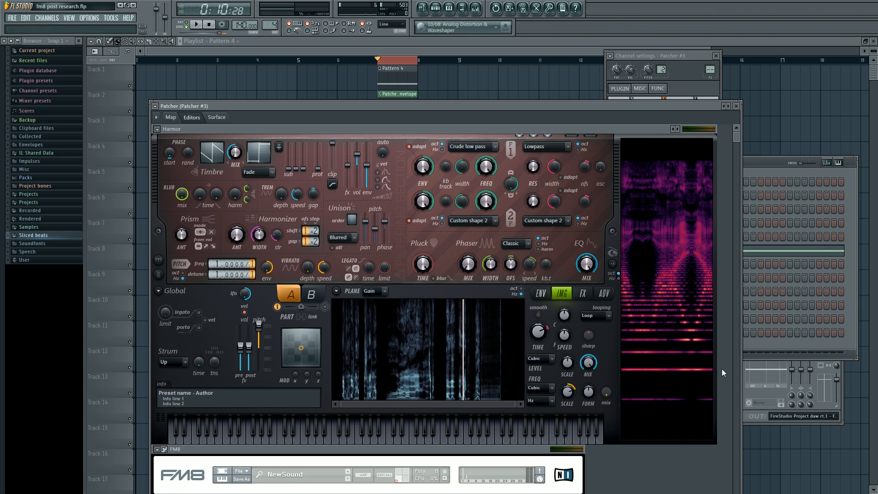
Step: Play the loop with Harmor's image frequency scale changed, reset the scale, and play the loop again for comparison
key("space")
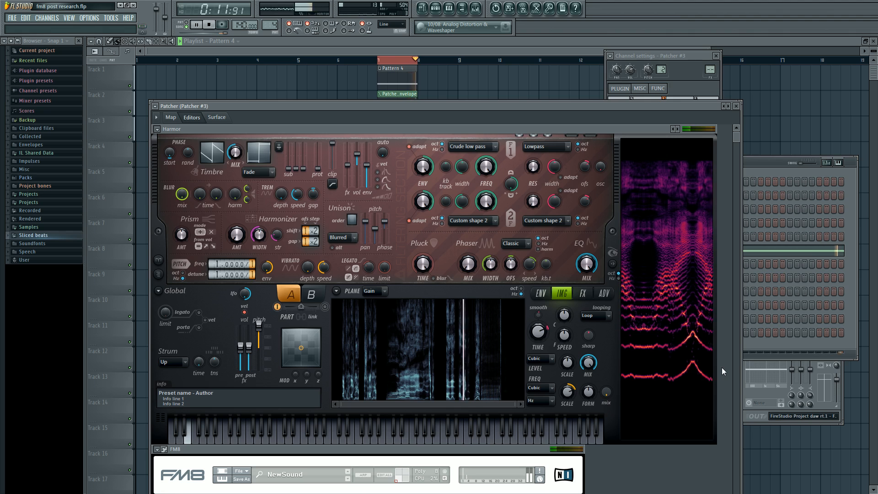
key("space")
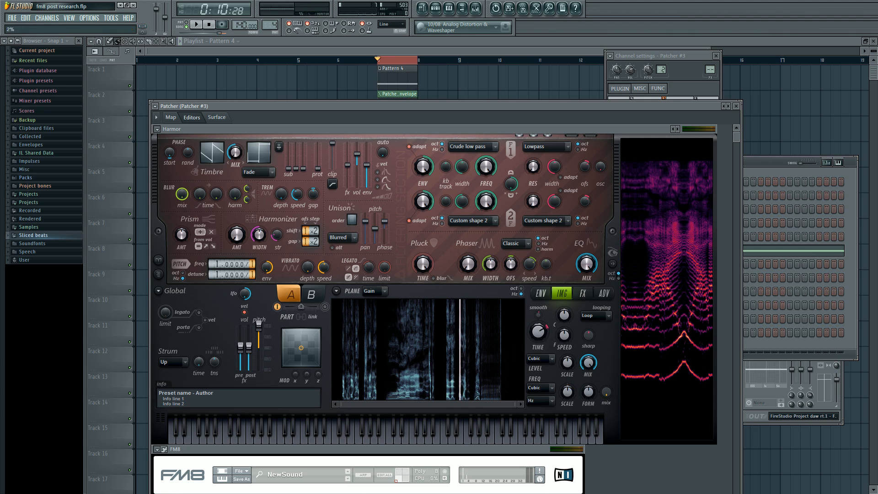
key("space")
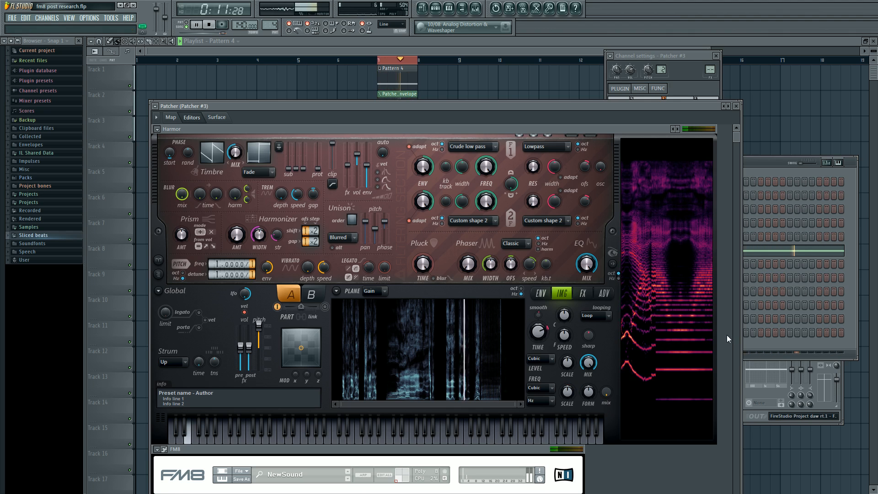
key("space")
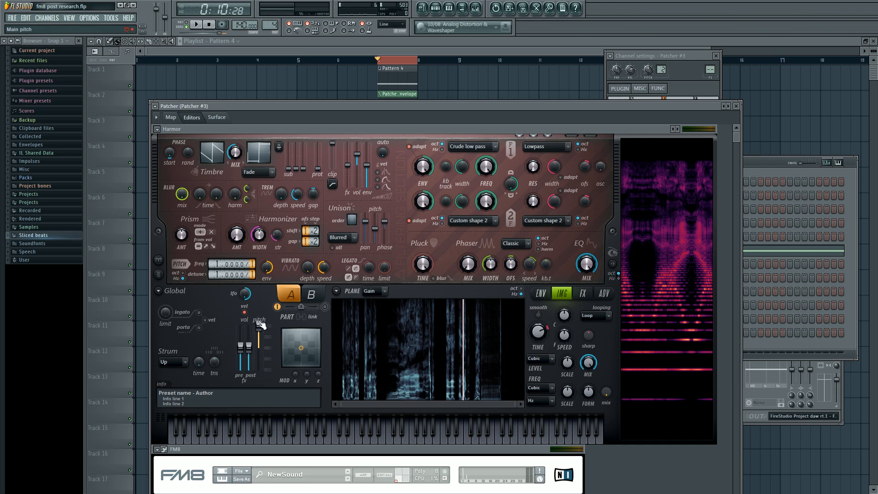
Step: Return to the Patcher map and play the loop through the full Harmor and FM8 chain
left_click(172, 118)
key("space")
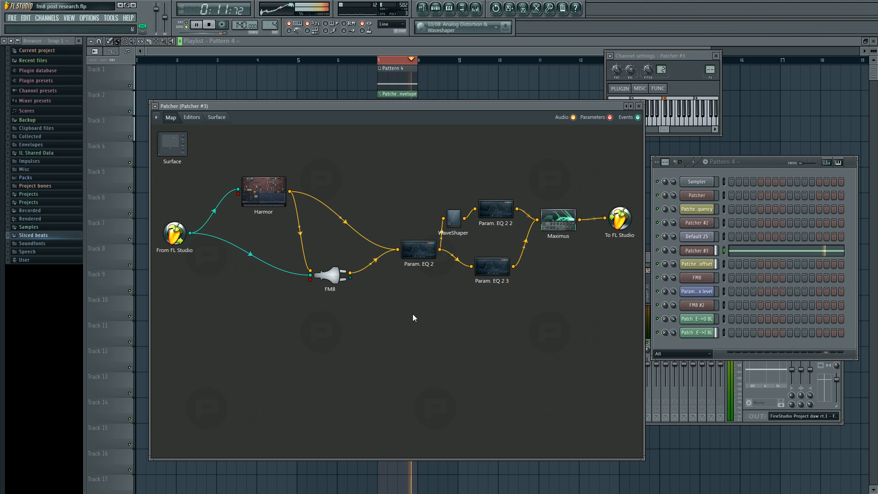
key("space")
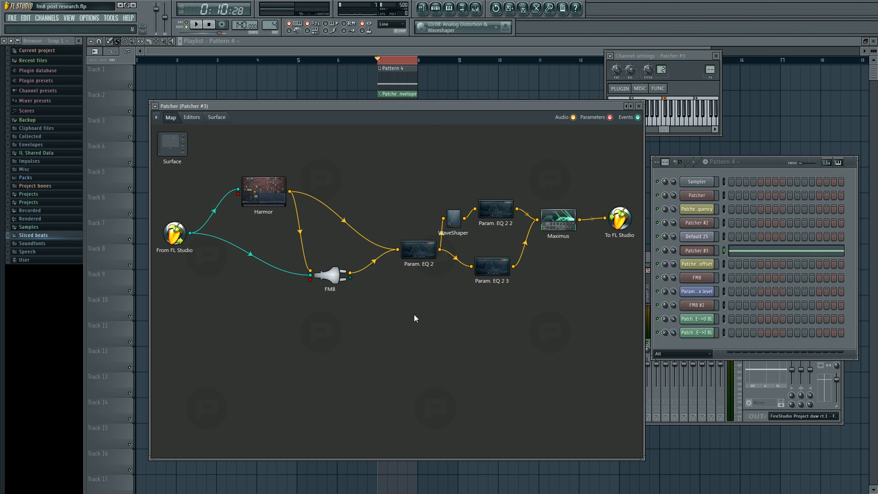
Step: Examine the FM8 editor's matrix and the neighbouring plugin editors, and return to the Patcher map
double_click(327, 276)
scroll(526, 440, "down", 3)
scroll(525, 440, "up", 3)
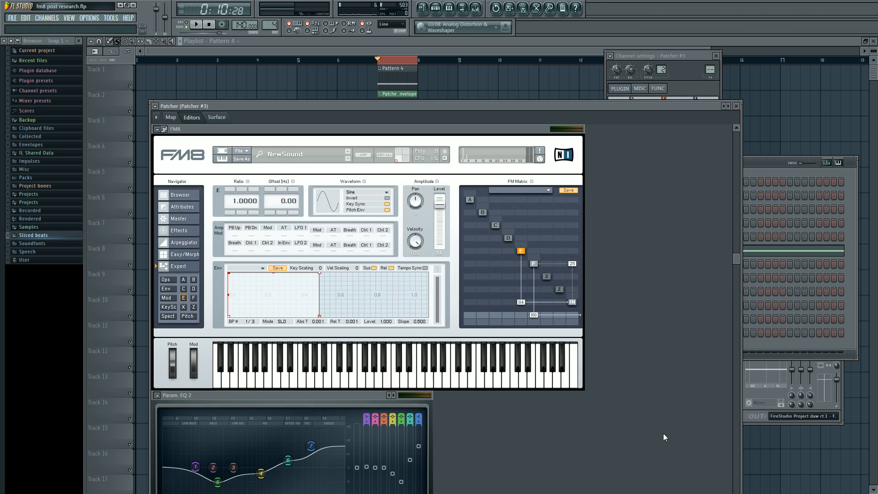
scroll(663, 430, "down", 5)
scroll(663, 430, "up", 7)
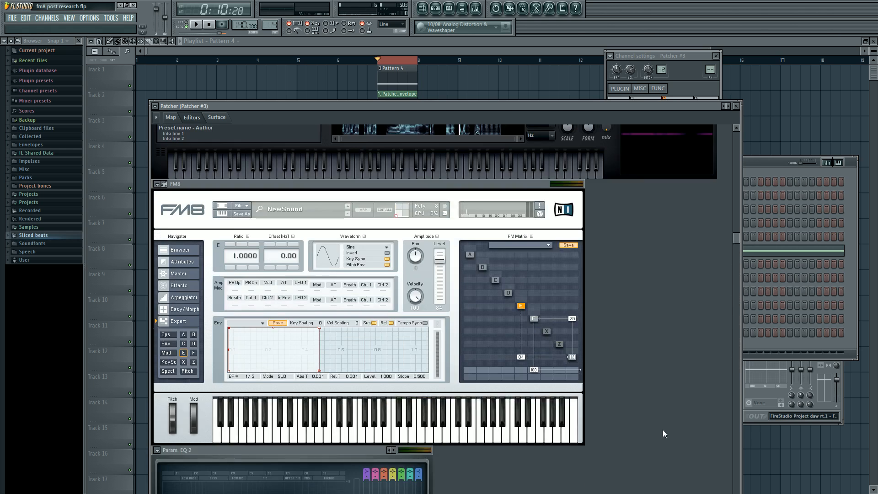
scroll(664, 433, "down", 1)
left_click(171, 117)
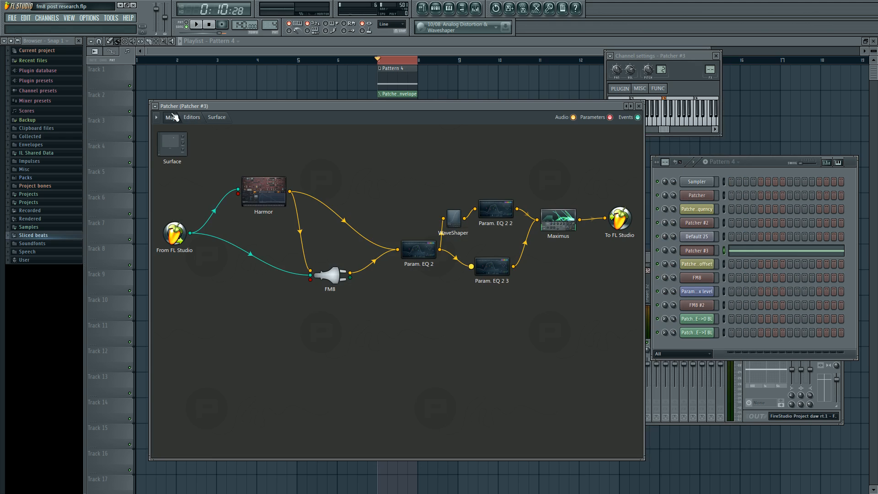
Step: Rearrange the Param. EQ 2, WaveShaper, Param. EQ 2 2, Param. EQ 2 3 and Maximus nodes to space out the parallel branches
left_click_drag(418, 252, 406, 244)
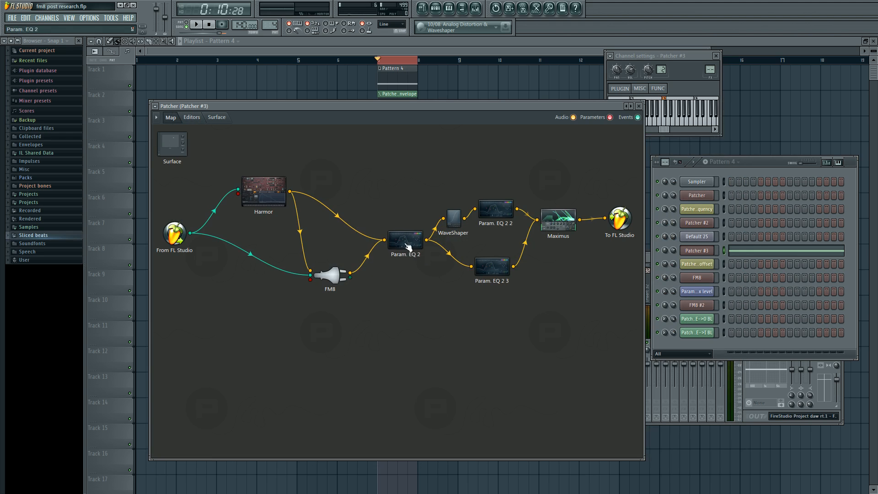
double_click(406, 244)
left_click(171, 117)
left_click_drag(454, 206, 490, 212)
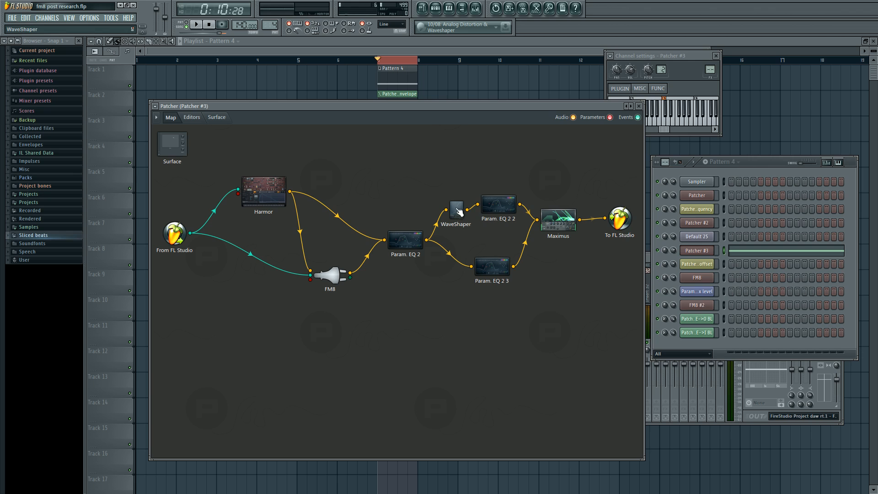
left_click(488, 264)
mouse_move(488, 264)
left_mouse_down()
mouse_move(492, 290)
mouse_move(495, 277)
left_mouse_up()
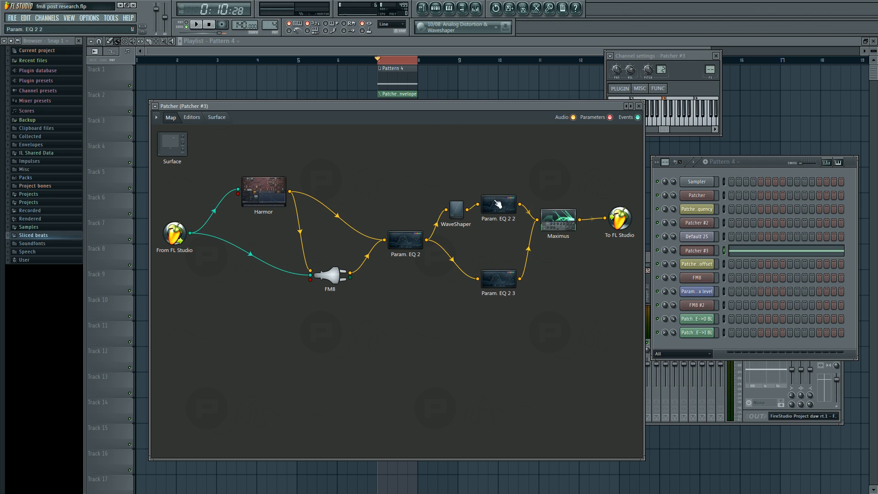
mouse_move(496, 207)
left_mouse_down()
mouse_move(500, 198)
mouse_move(499, 212)
left_mouse_up()
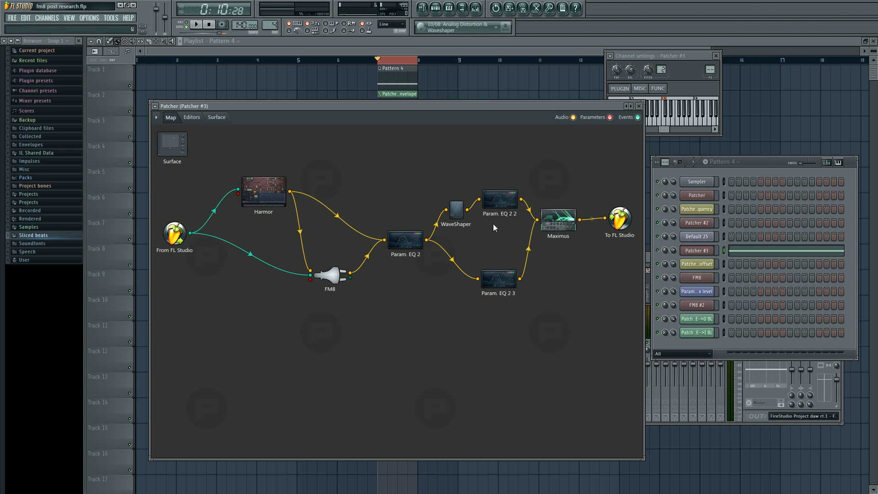
left_click_drag(553, 222, 562, 230)
Step: Open Maximus's editor, move the Patcher window up so its controls are fully visible, and show the mid band
double_click(567, 228)
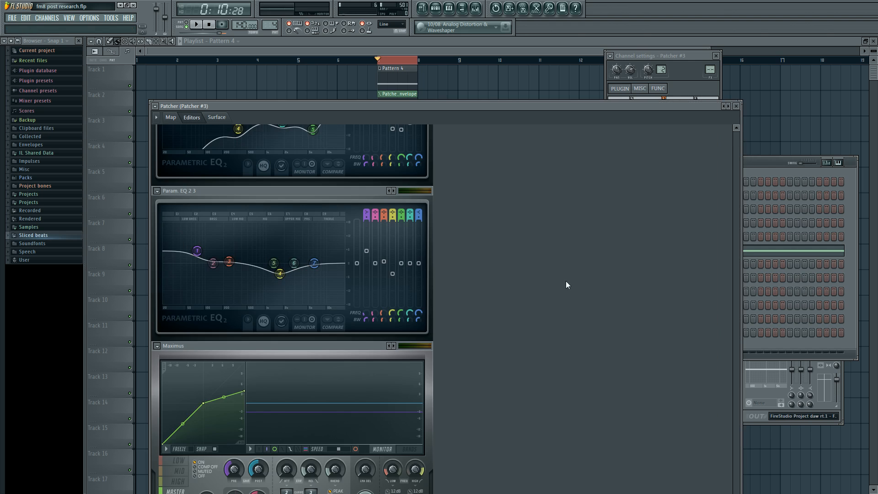
scroll(564, 288, "up", 1)
scroll(562, 294, "down", 1)
left_click_drag(483, 105, 495, 35)
left_click(200, 393)
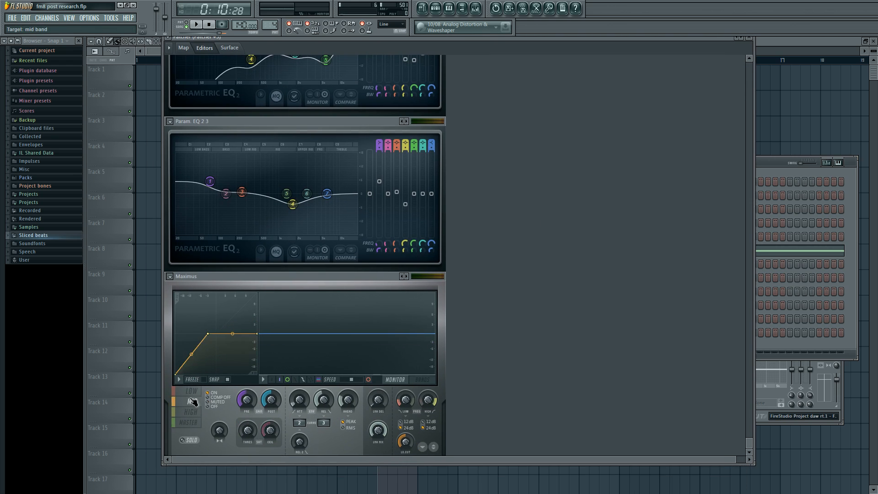
Step: Play the loop and examine Maximus's high band, bands spectrum display and master band monitor
key("space")
left_click(191, 411)
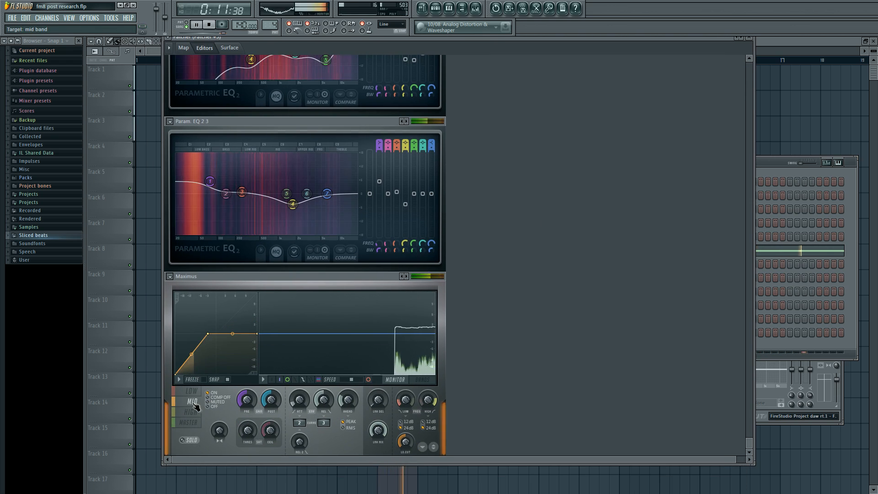
left_click(422, 380)
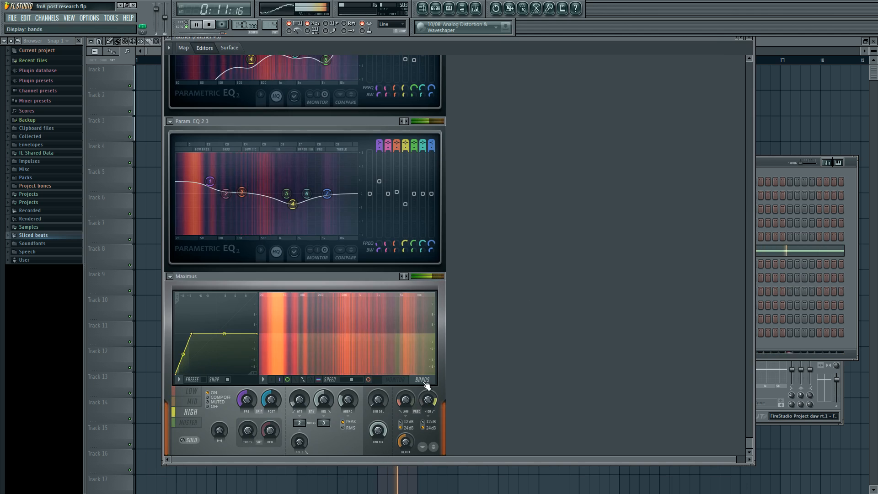
left_click(371, 381)
left_click(372, 382)
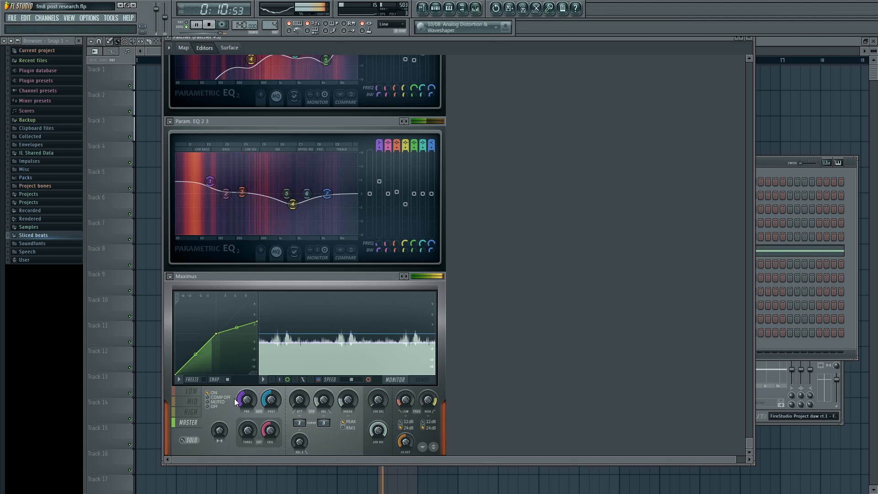
left_click_drag(248, 401, 248, 406)
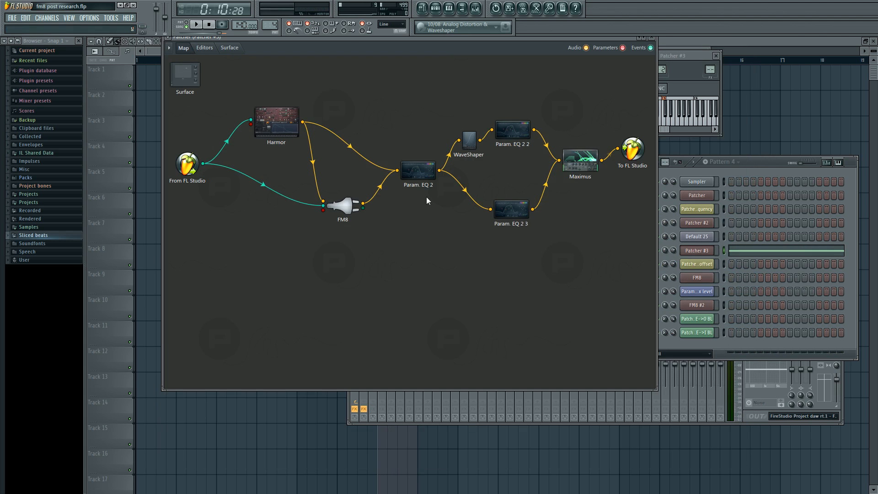
Step: Move the Patcher window lower over the playlist and shorten it to fit closely around the node map
left_click_drag(380, 37, 406, 100)
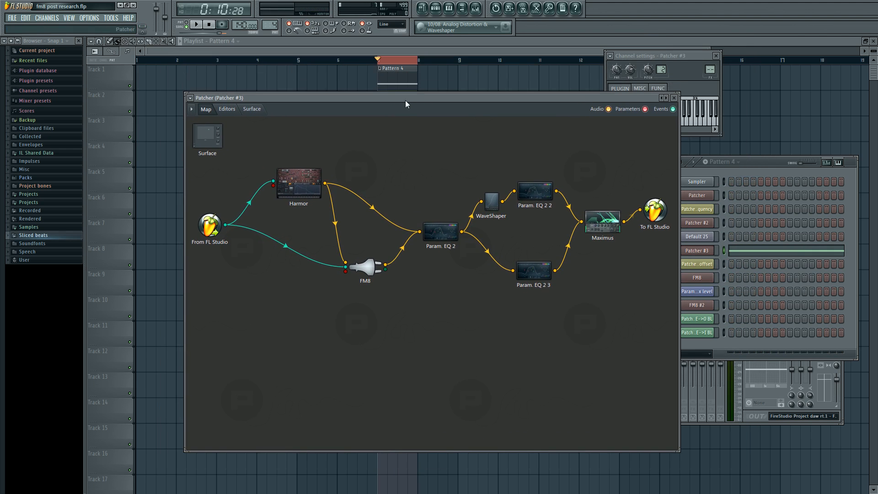
left_click_drag(455, 450, 455, 361)
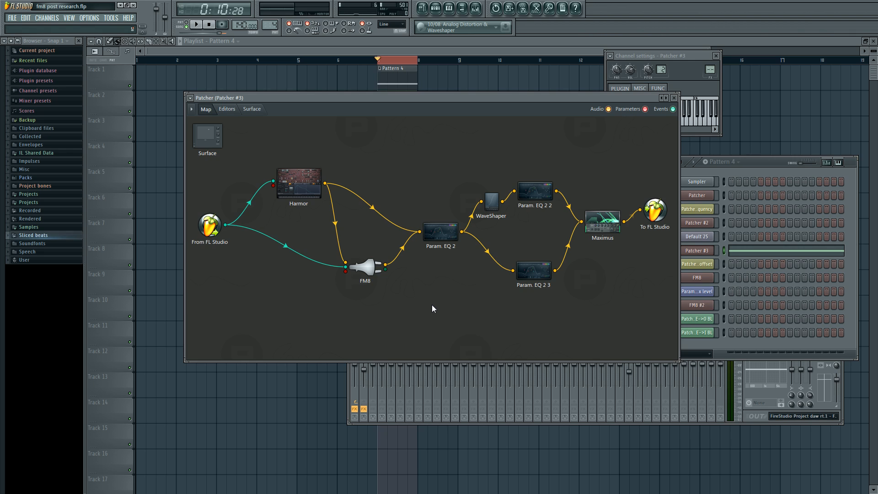
Step: Open FM8's editor and look through the Harmor, Param. EQ 2 and WaveShaper editors in the chain
double_click(376, 262)
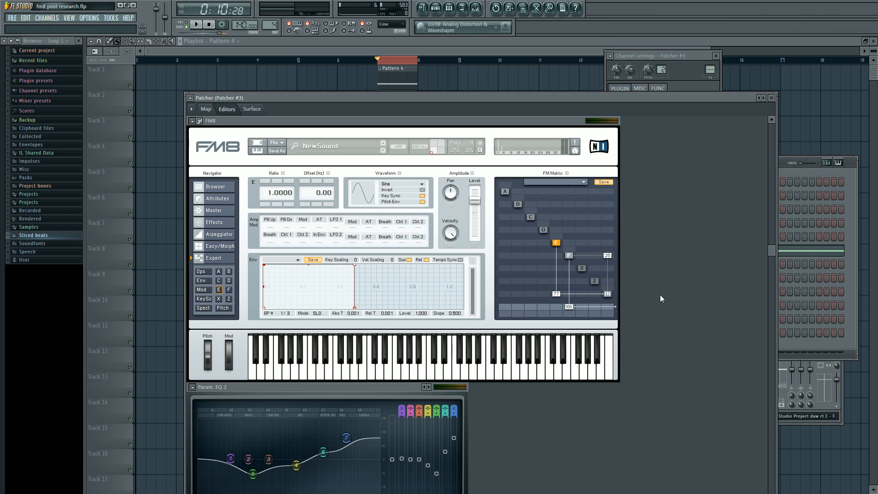
scroll(660, 295, "up", 5)
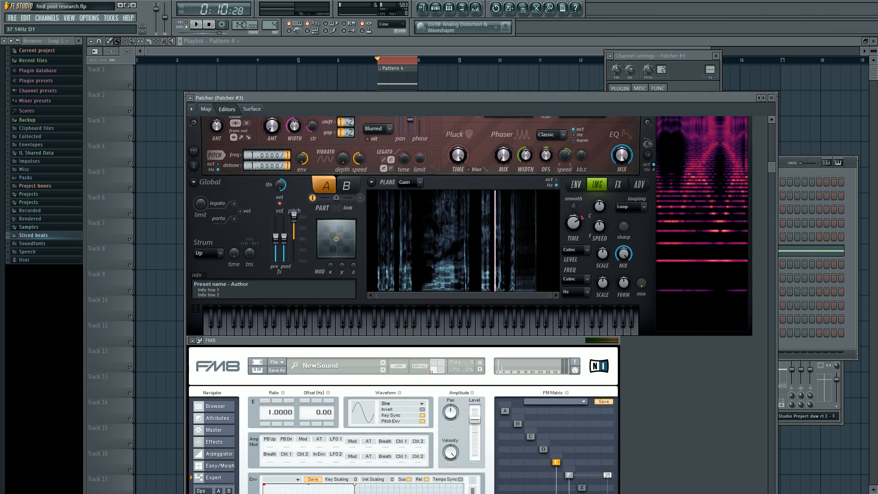
scroll(737, 428, "up", 2)
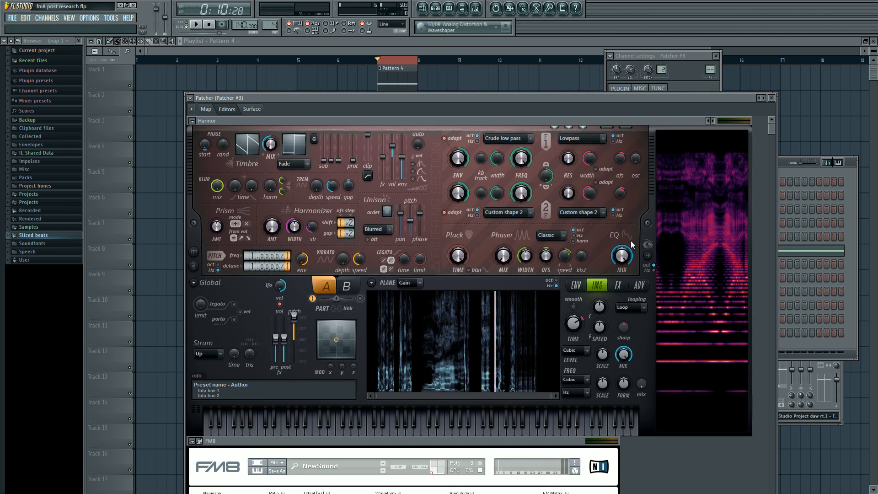
scroll(731, 325, "down", 10)
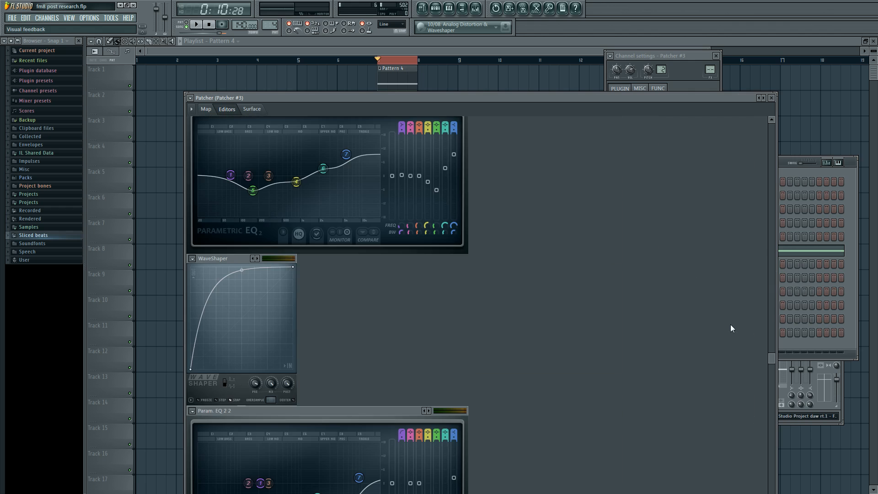
scroll(731, 325, "up", 10)
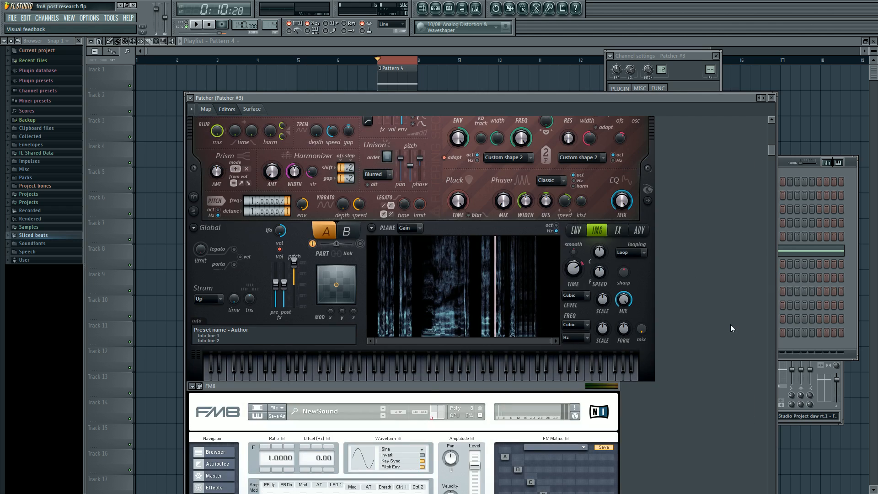
Step: Collapse all seven plugin editors from Harmor to Maximus and return to the Patcher map
scroll(731, 325, "up", 2)
left_click(193, 120)
left_click(193, 130)
left_click(193, 139)
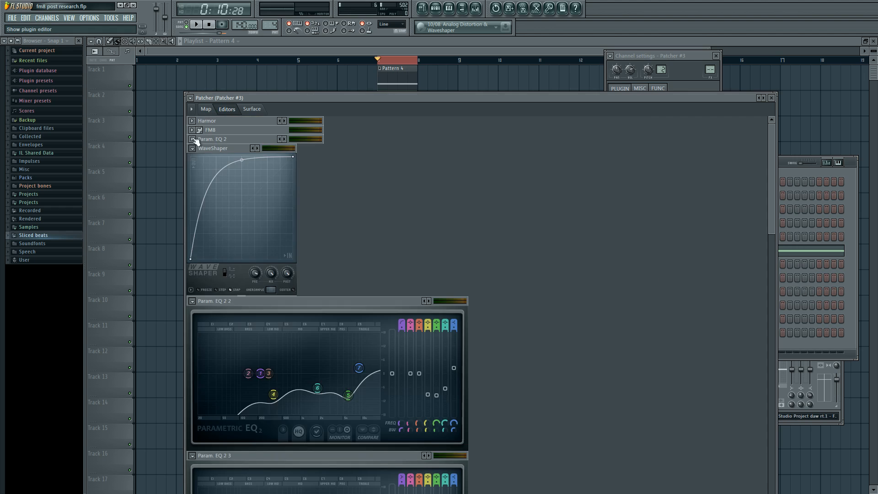
left_click(192, 149)
left_click(192, 157)
left_click(193, 167)
left_click(192, 176)
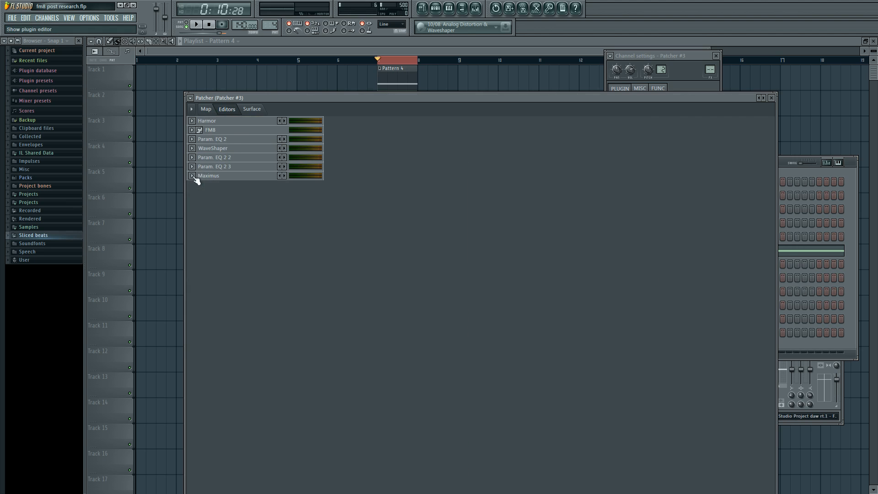
left_click(210, 112)
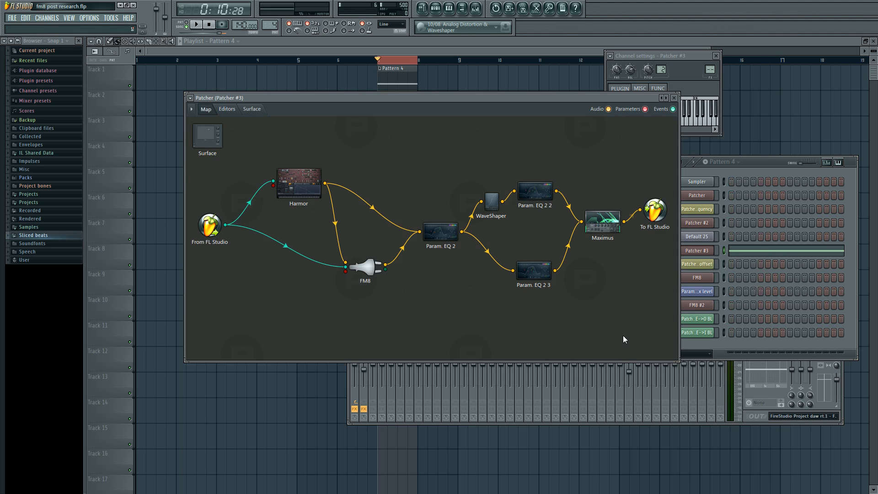